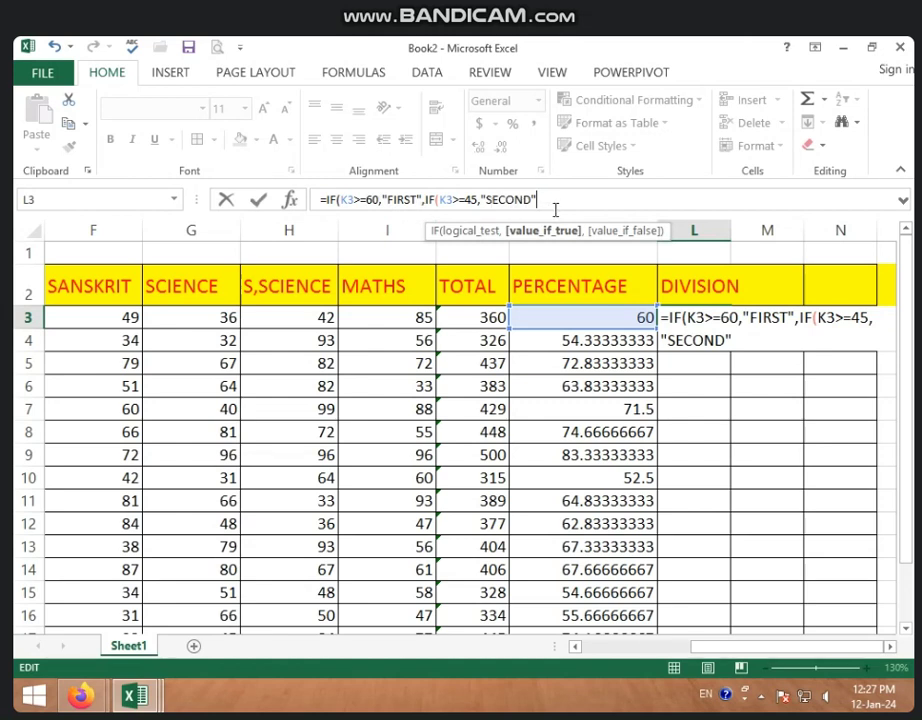
# Start a third nested IF in L3 by adding ,IF( after "SECOND".
pyautogui.write(',')
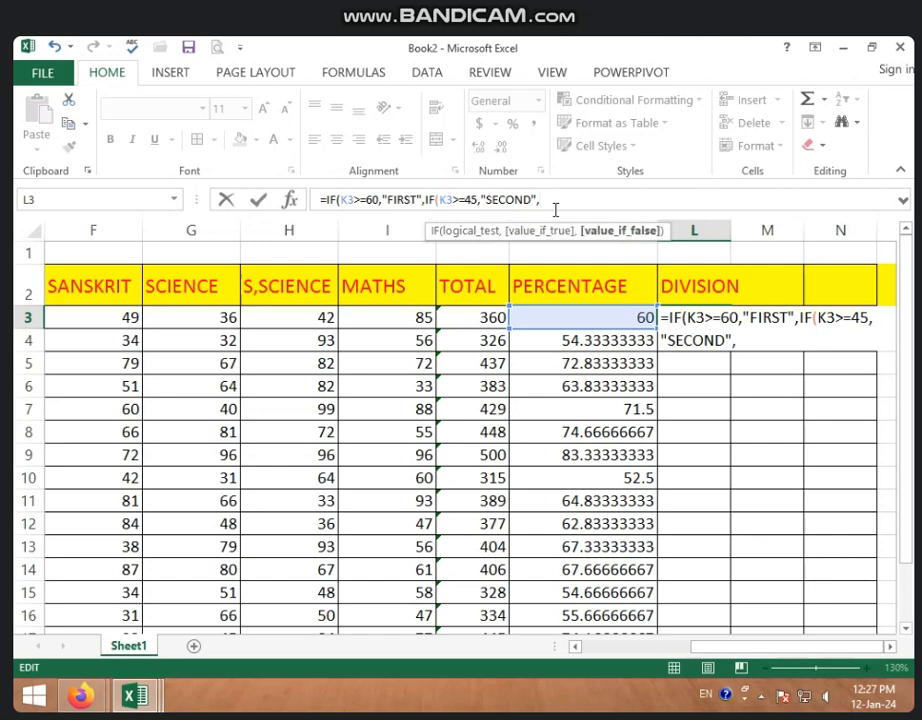
pyautogui.write('I')
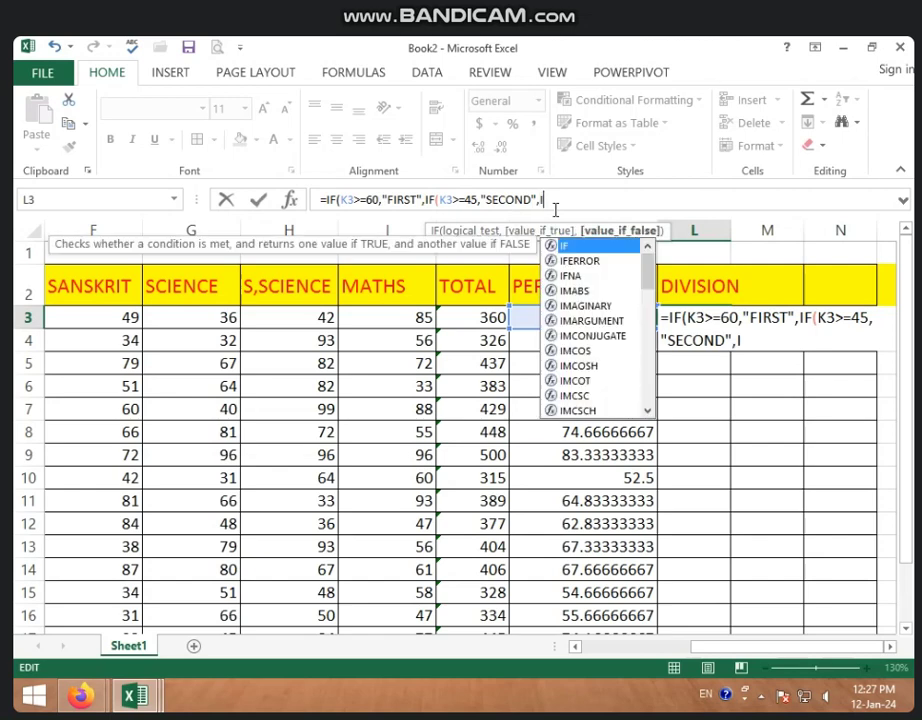
pyautogui.write('F')
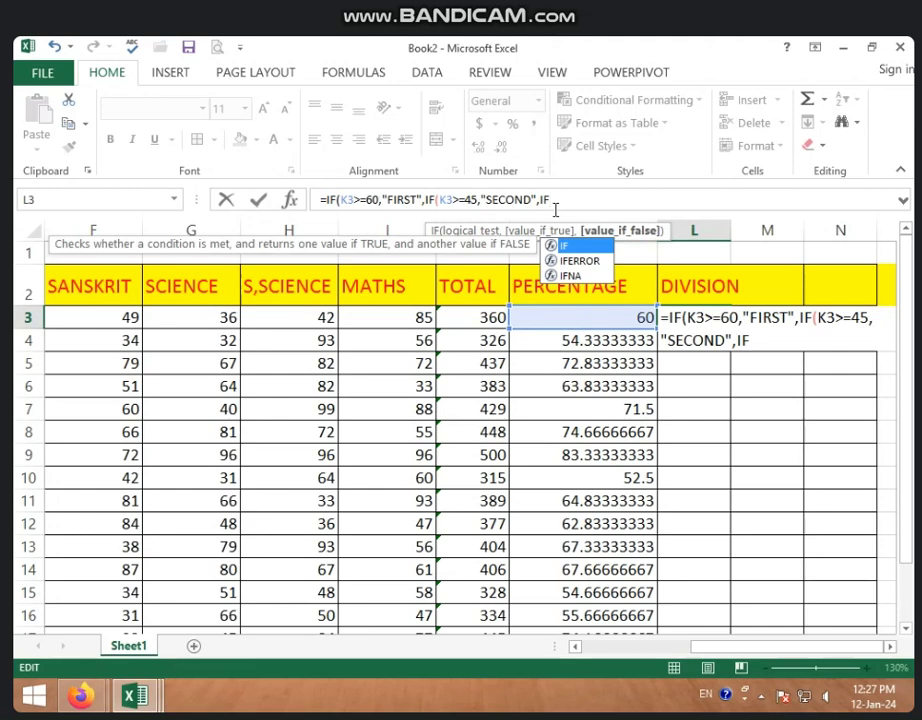
pyautogui.write('(')
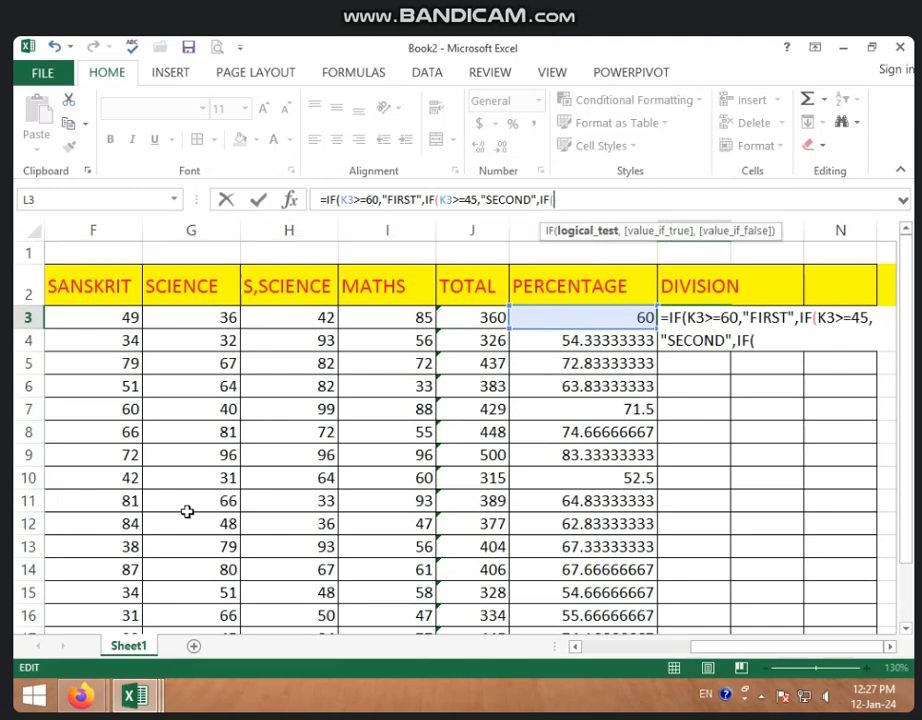
# Add the third condition K3>=33 returning "THIRD" to the L3 formula.
pyautogui.click(557, 325)
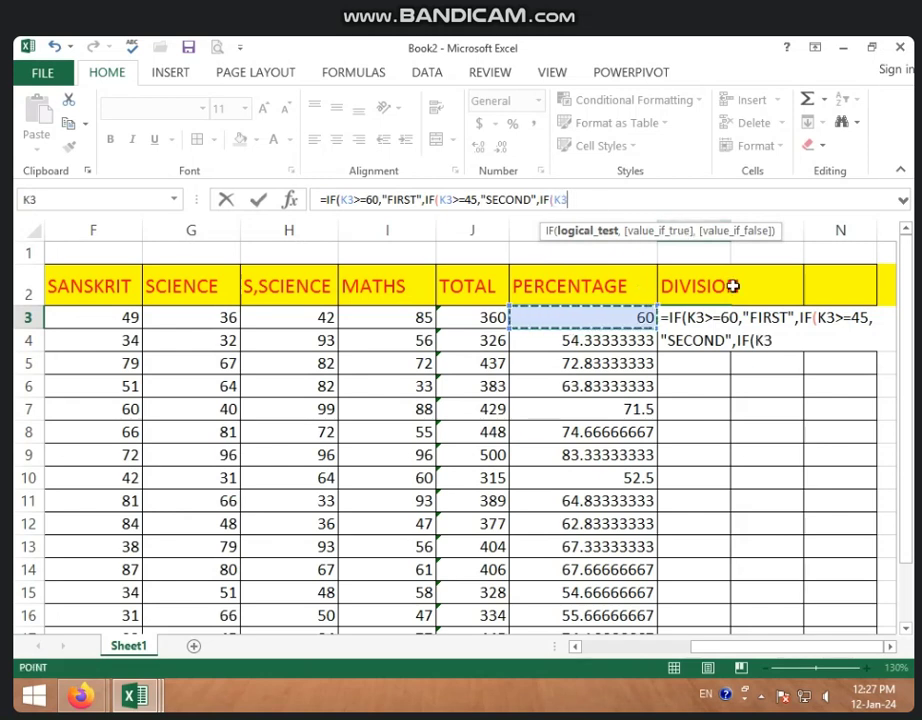
pyautogui.write('>')
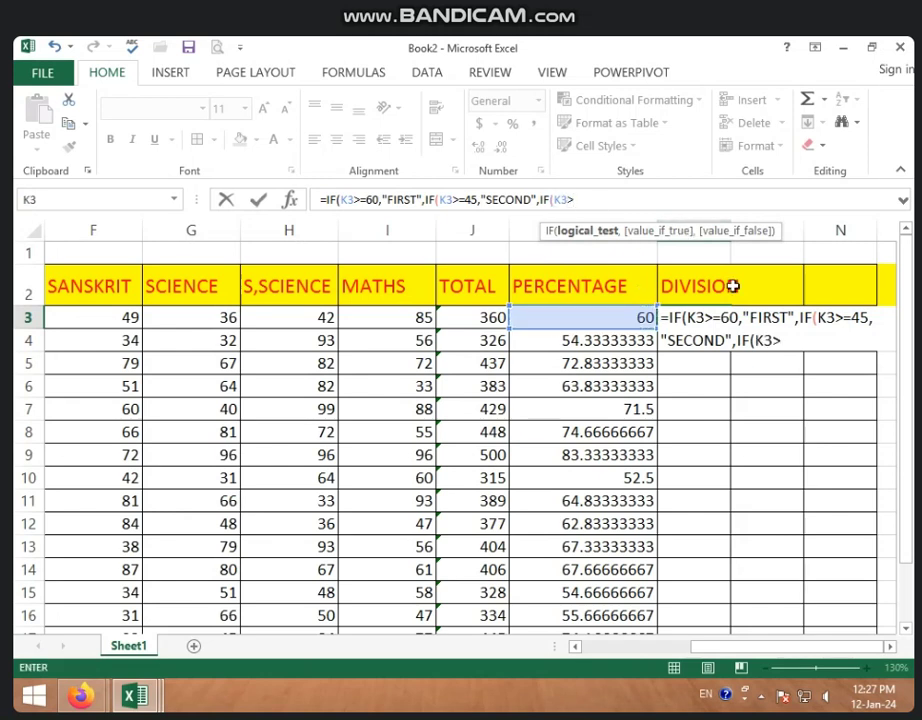
pyautogui.write('=')
pyautogui.write('33')
pyautogui.write(',')
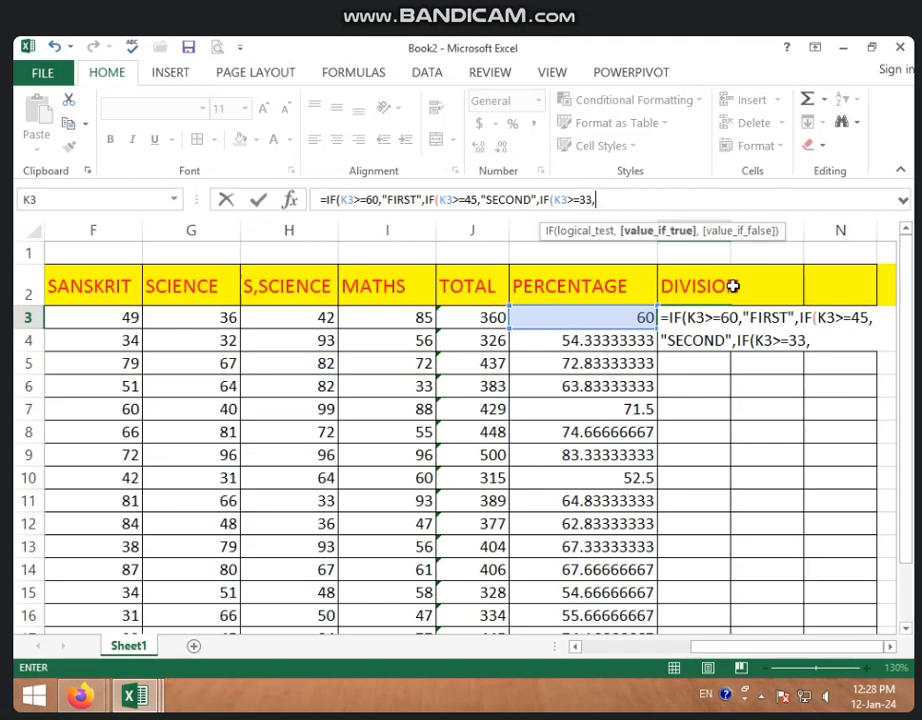
pyautogui.write('"')
pyautogui.write('THIR')
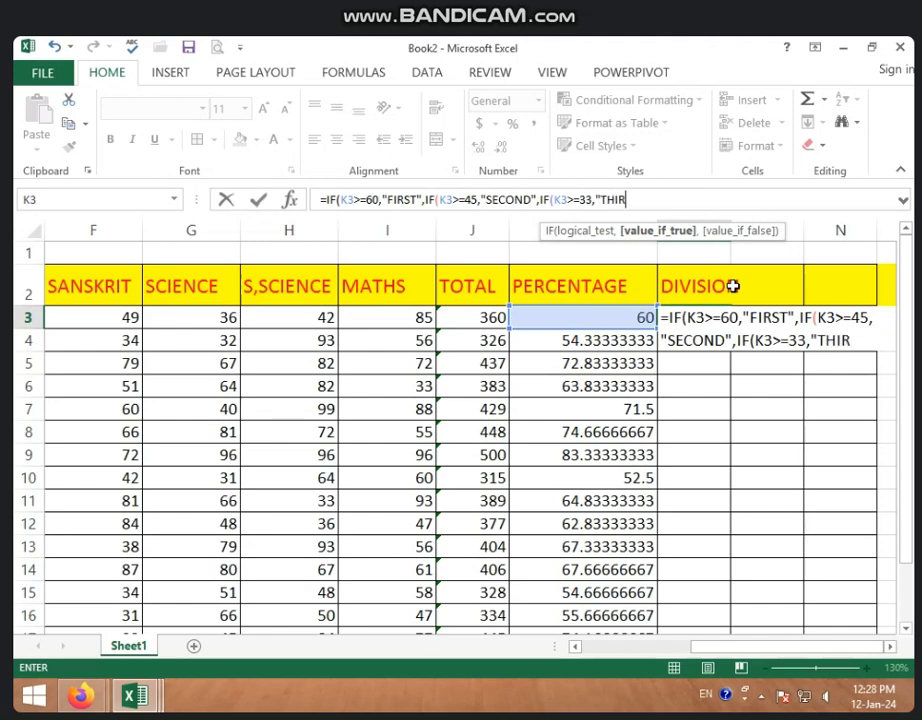
pyautogui.write('D"')
# Finish the L3 formula with "FAIL" as the final result and three closing parentheses.
pyautogui.write(',')
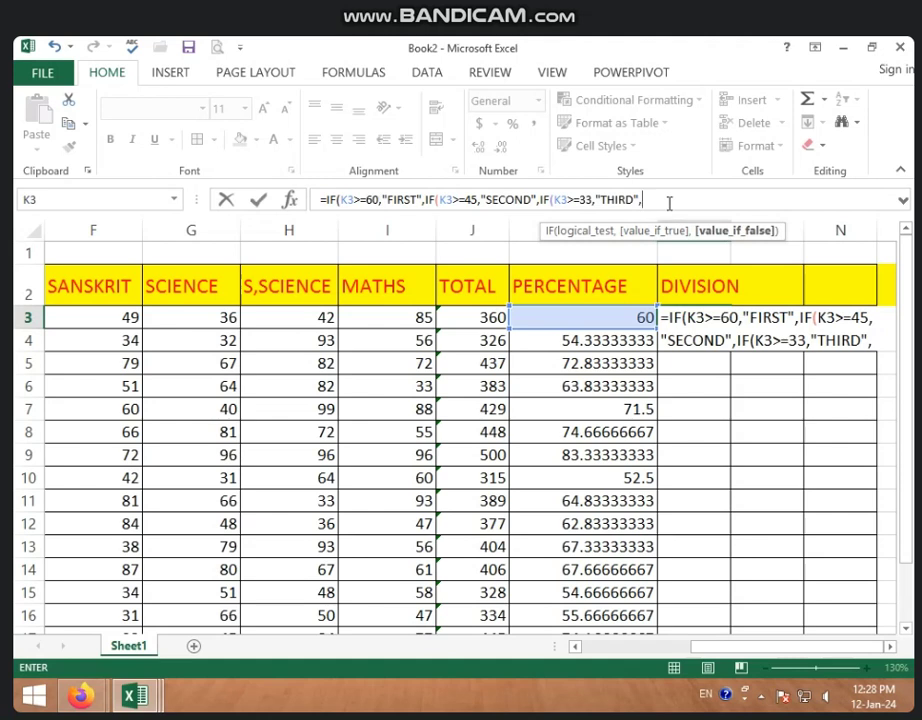
pyautogui.write('"FA')
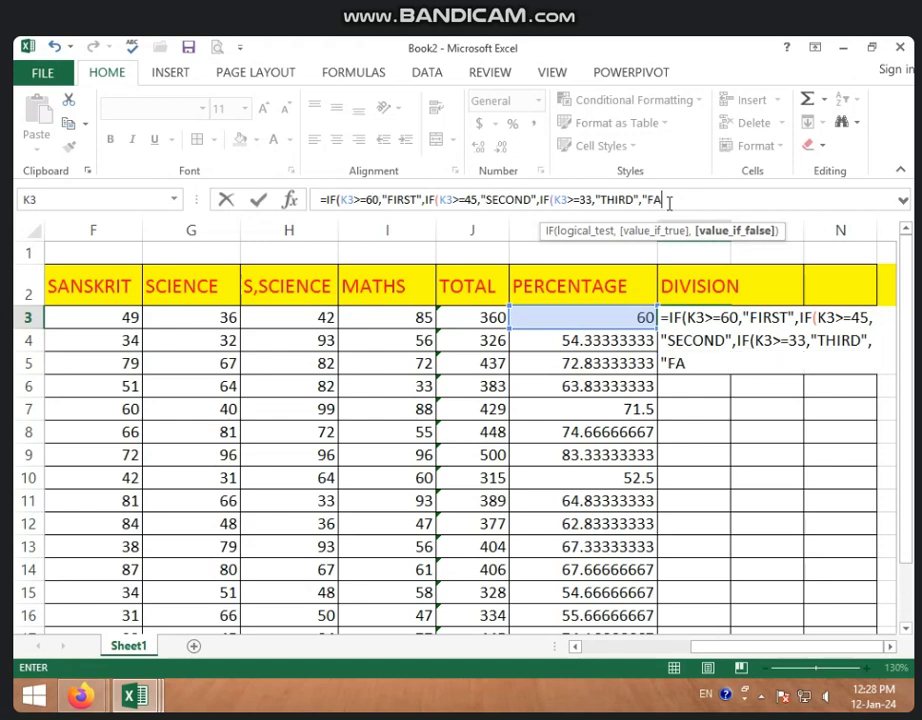
pyautogui.write('IL"')
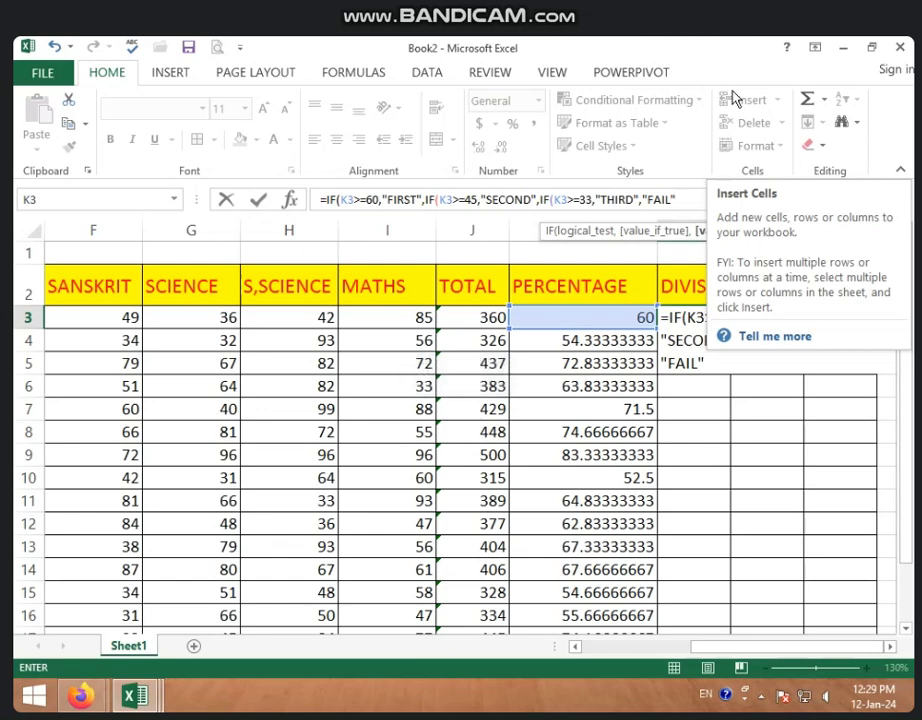
pyautogui.click(706, 199)
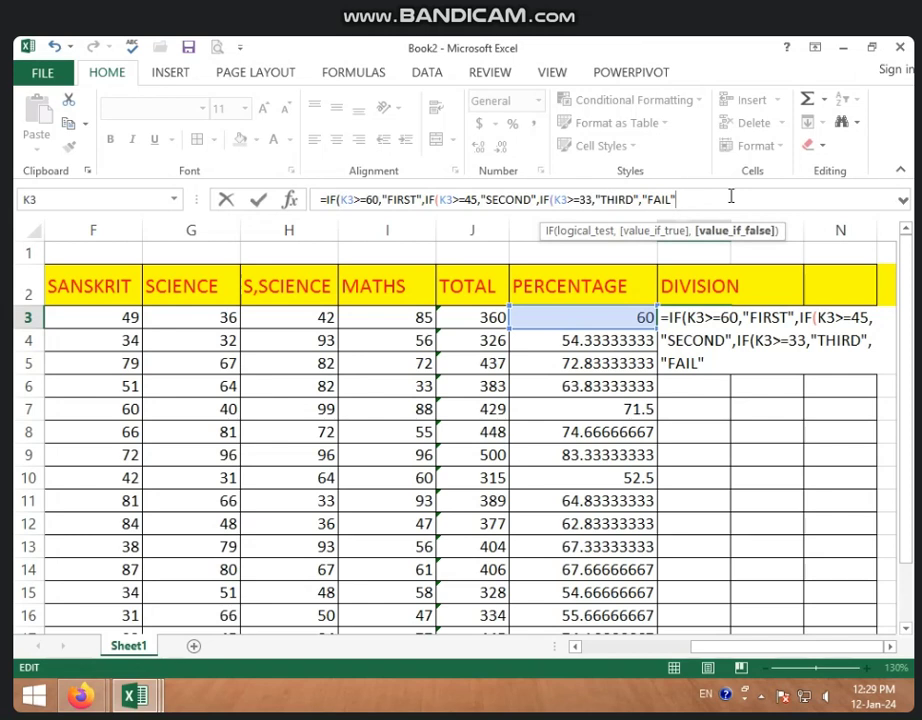
pyautogui.write(')')
pyautogui.write('))')
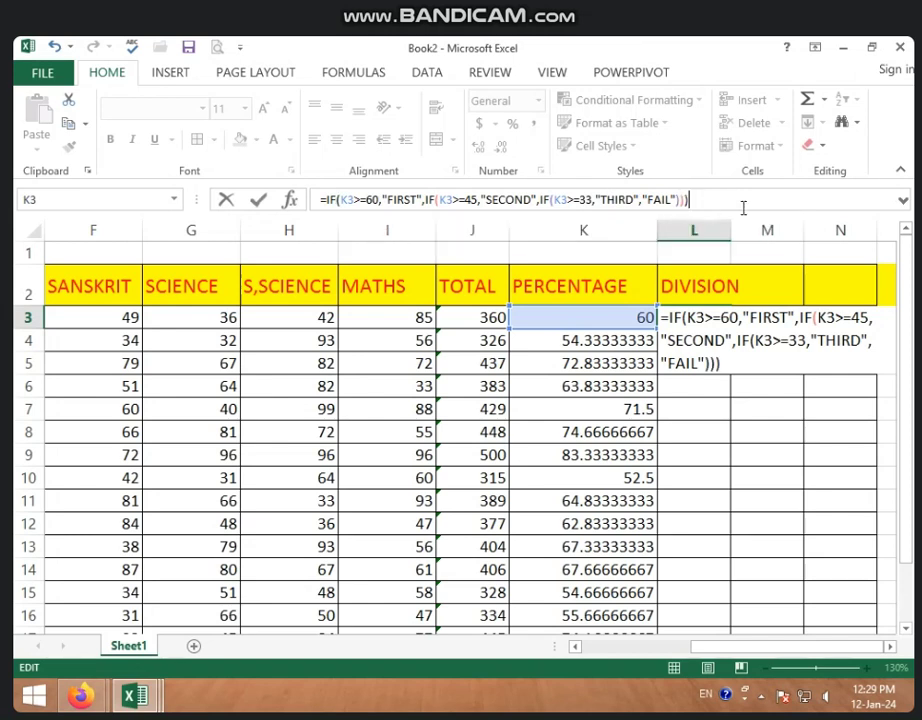
pyautogui.press('Return')
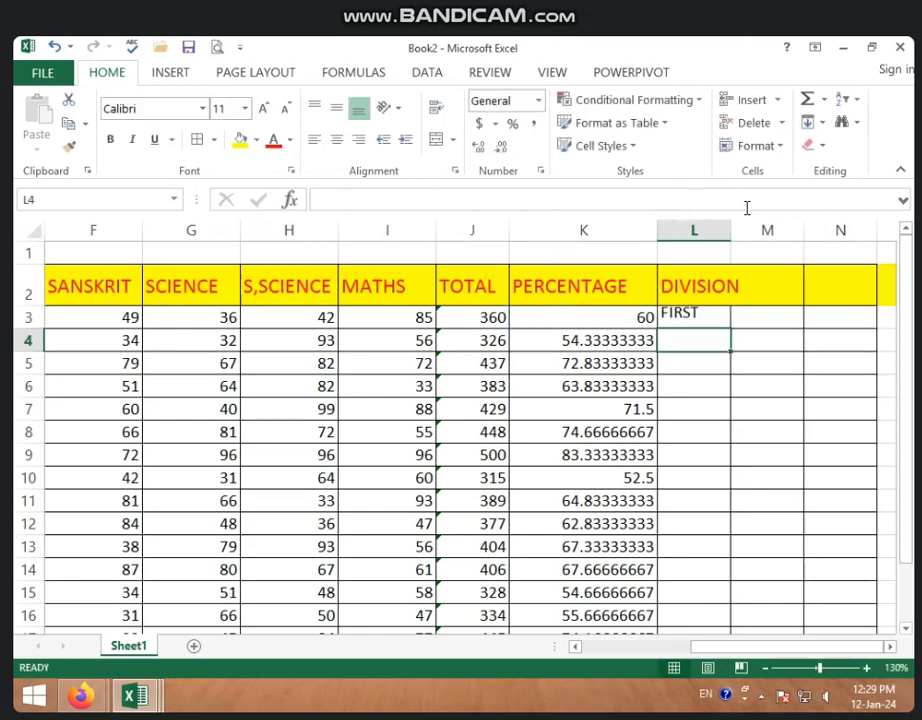
pyautogui.click(706, 317)
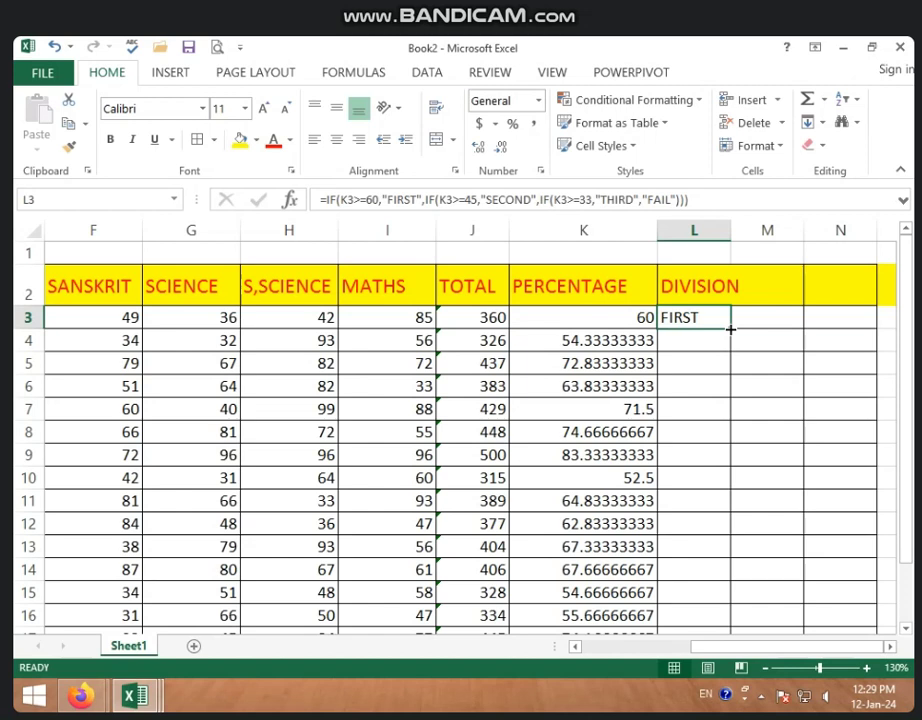
# Fill the nested IF formula from L3 down to L16 and check results in L4, L7 and L3.
pyautogui.doubleClick(731, 329)
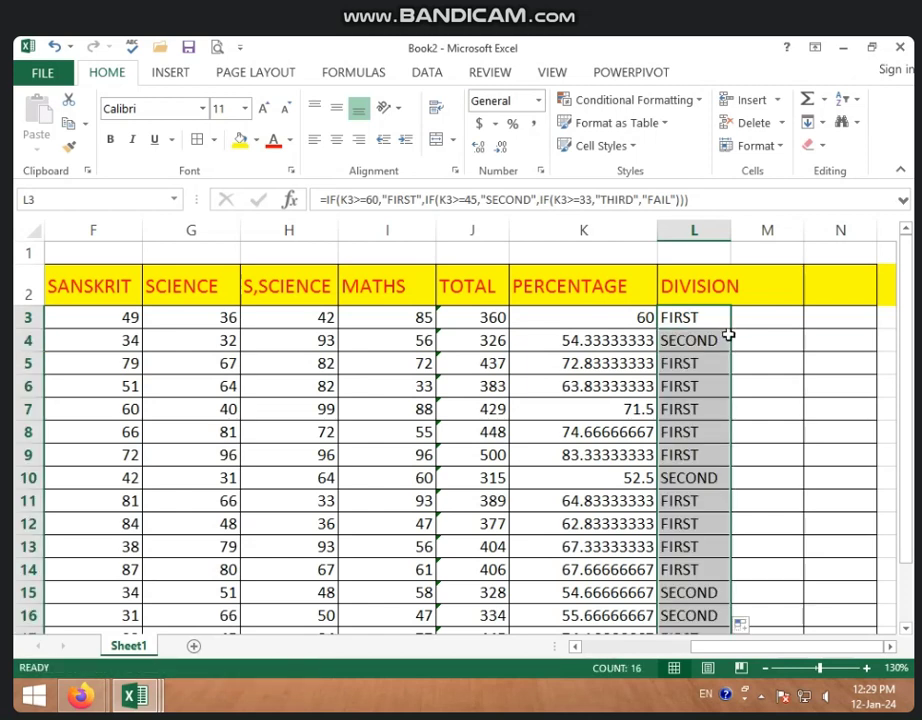
pyautogui.click(669, 341)
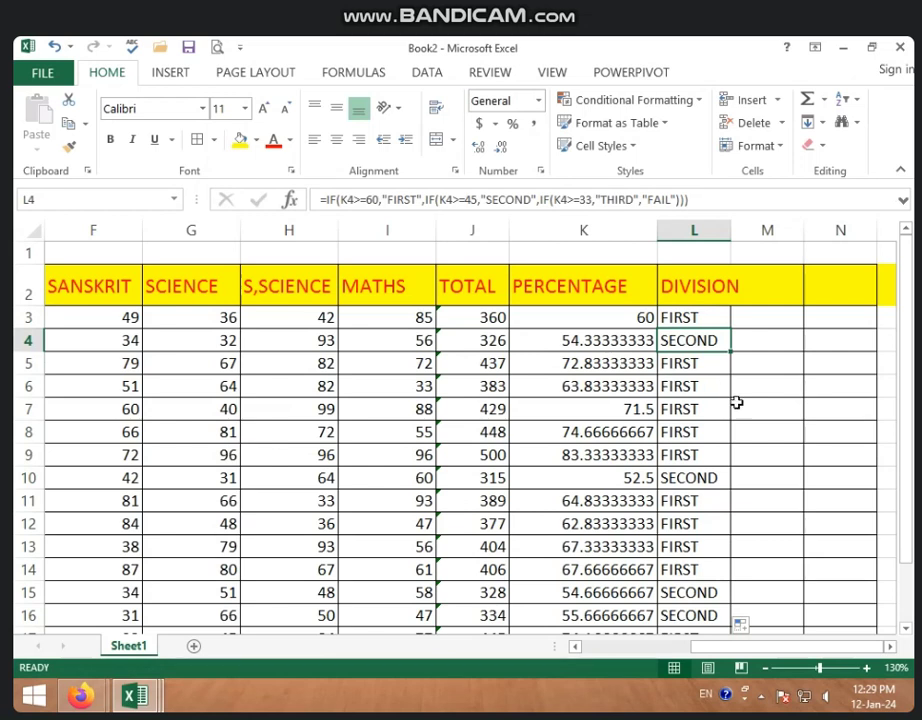
pyautogui.click(709, 413)
pyautogui.click(682, 317)
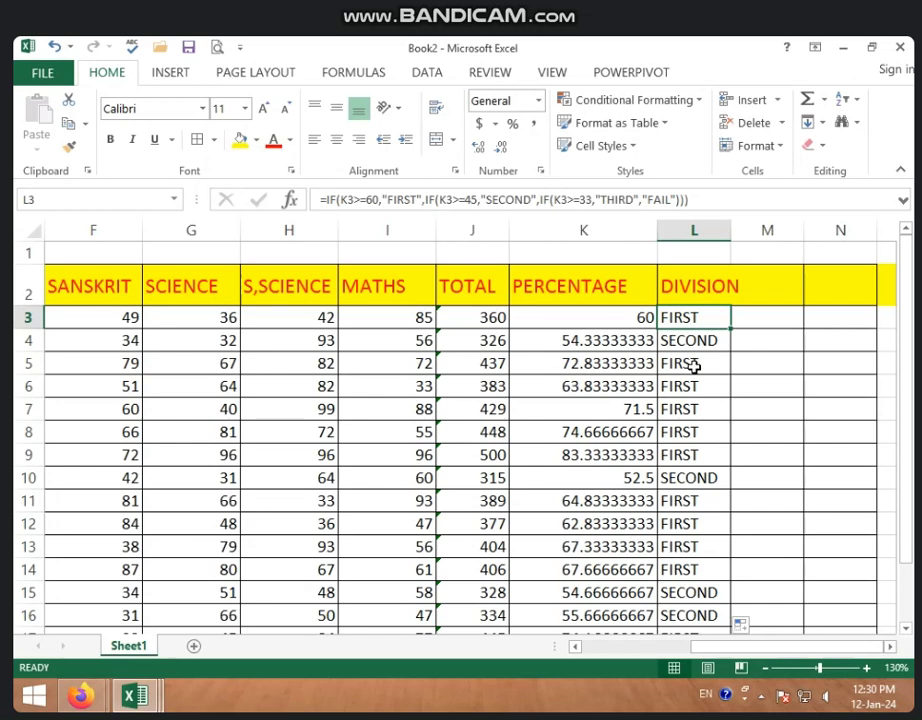
pyautogui.click(764, 325)
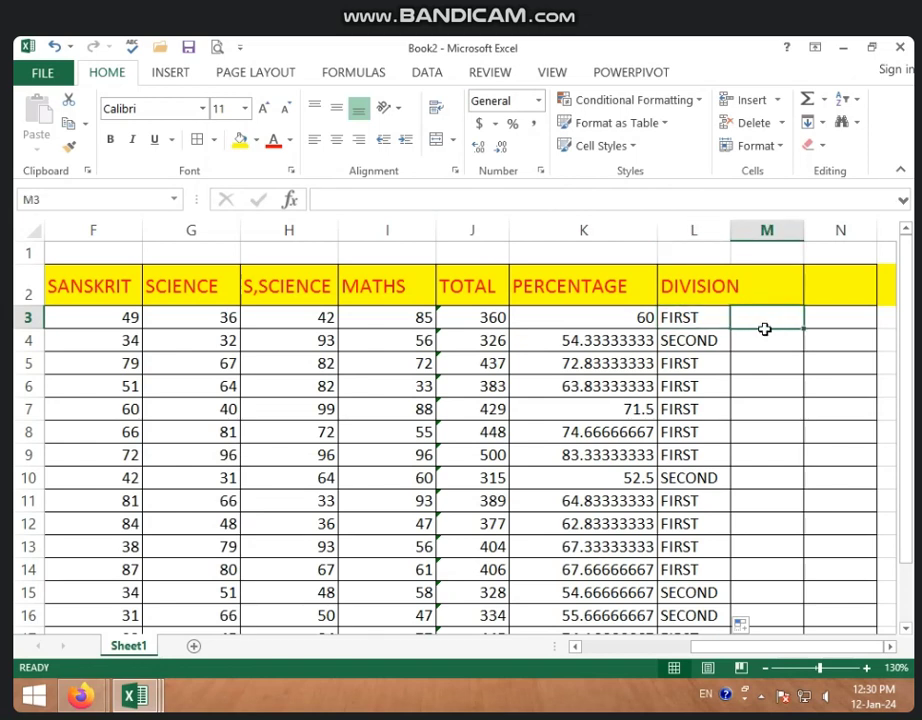
pyautogui.click(711, 314)
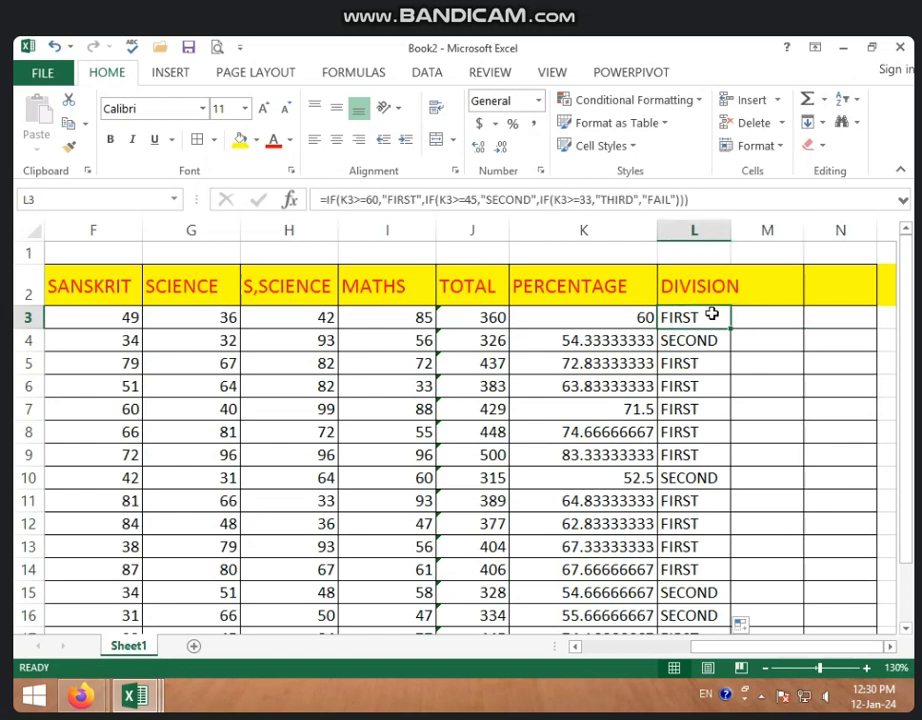